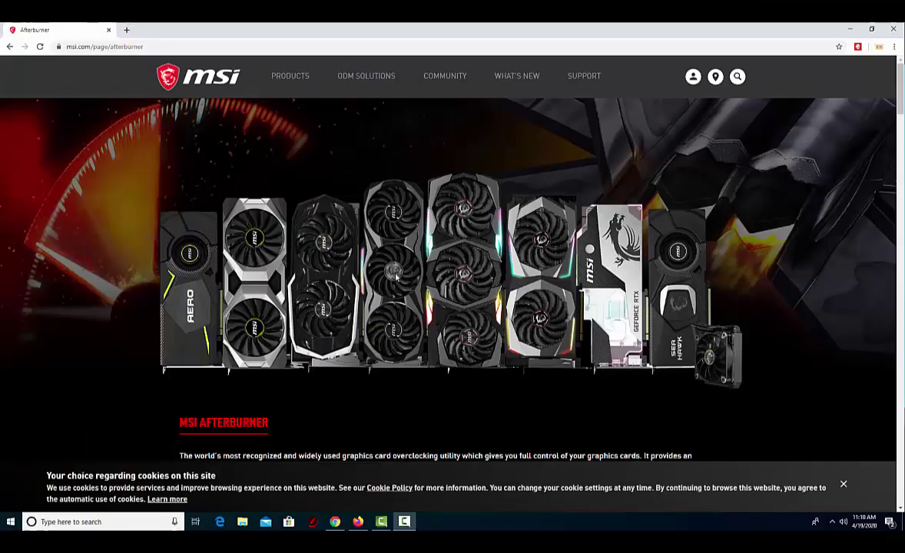
- Scroll down to the download tiles for MSI Afterburner, the Android app and the Remote Server
{"action": "scroll", "coordinate": [764, 285], "scroll_direction": "down", "scroll_amount": 1}
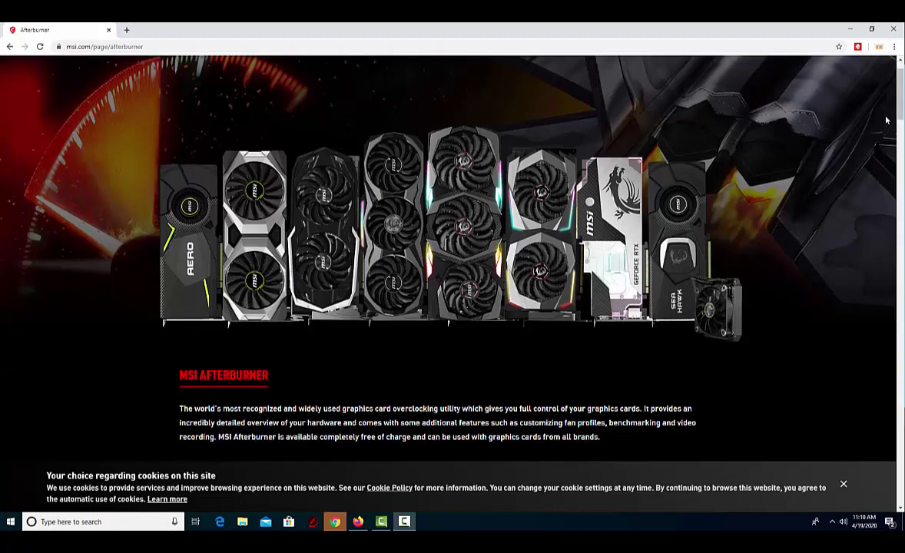
{"action": "scroll", "coordinate": [902, 110], "scroll_direction": "down", "scroll_amount": 5}
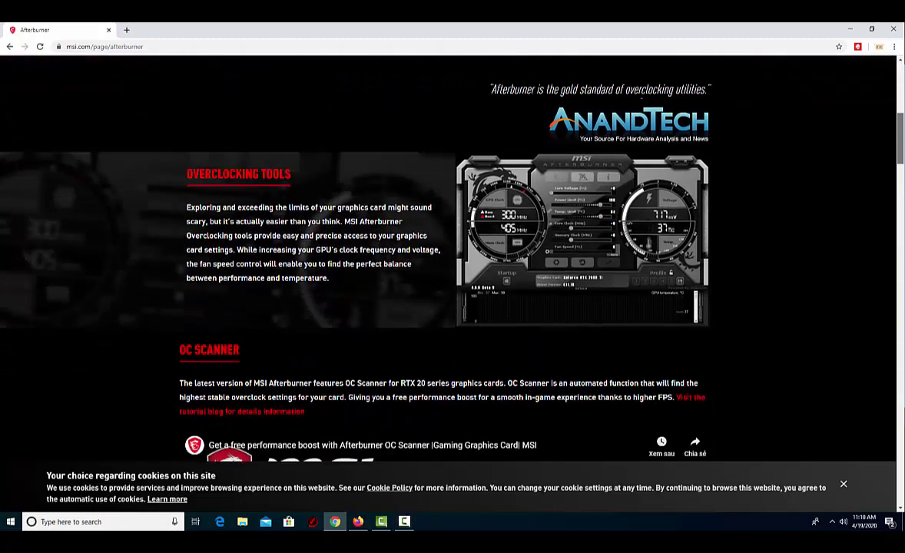
{"action": "scroll", "coordinate": [448, 276], "scroll_direction": "down", "scroll_amount": 3}
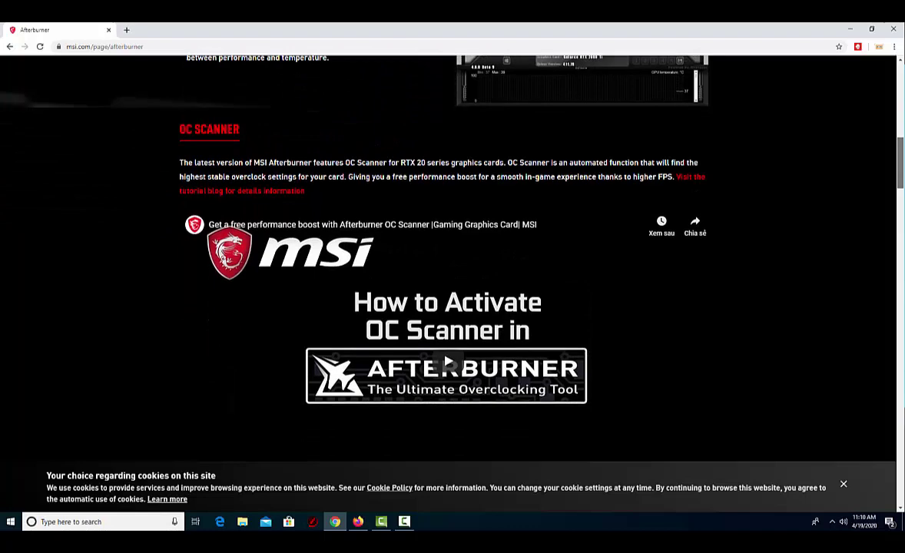
{"action": "scroll", "coordinate": [448, 277], "scroll_direction": "down", "scroll_amount": 2}
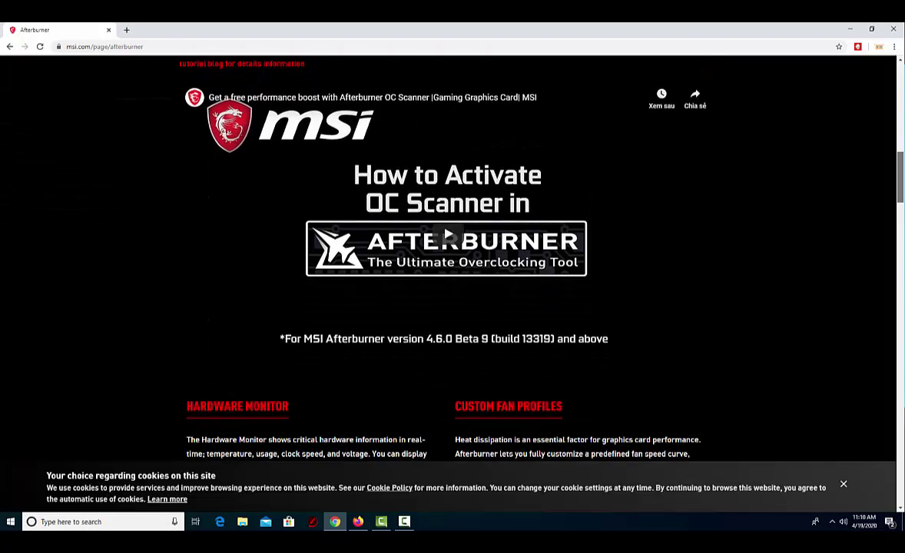
{"action": "scroll", "coordinate": [448, 198], "scroll_direction": "down", "scroll_amount": 3}
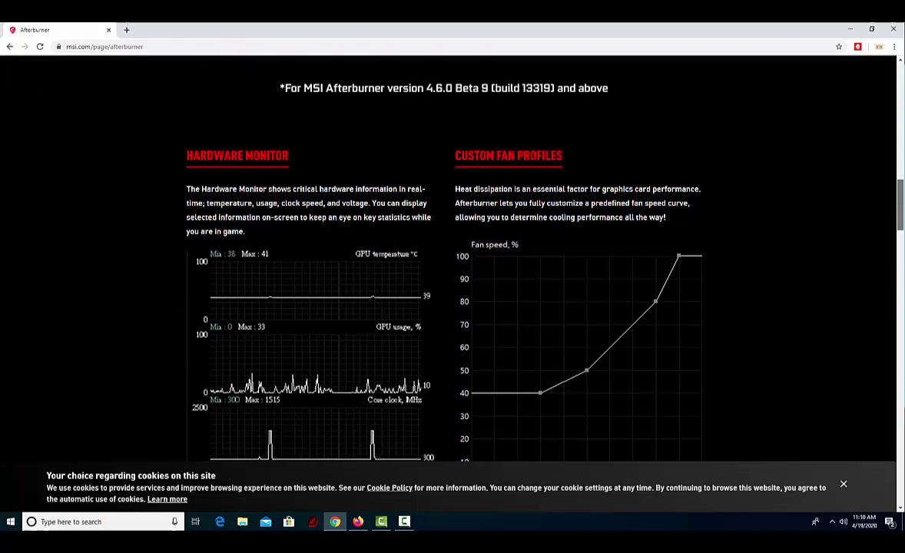
{"action": "scroll", "coordinate": [448, 276], "scroll_direction": "down", "scroll_amount": 8}
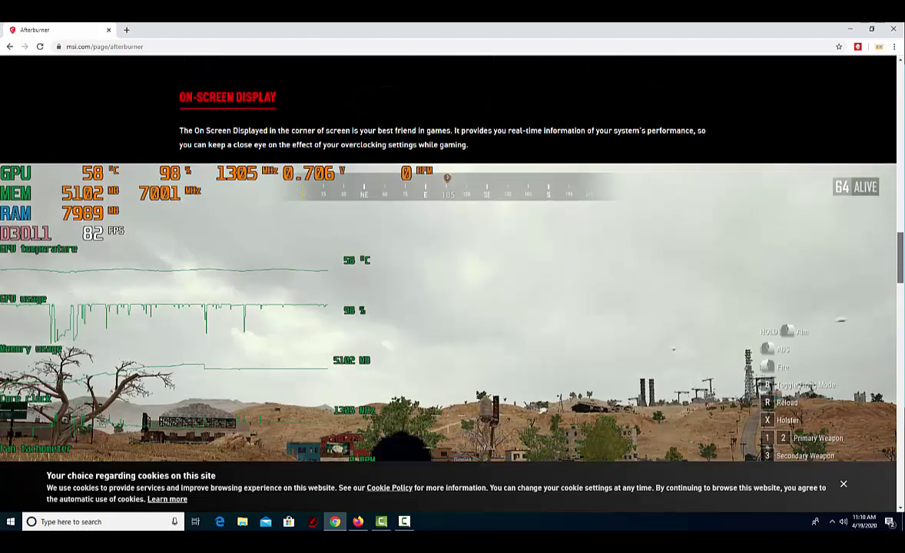
{"action": "scroll", "coordinate": [448, 258], "scroll_direction": "down", "scroll_amount": 10}
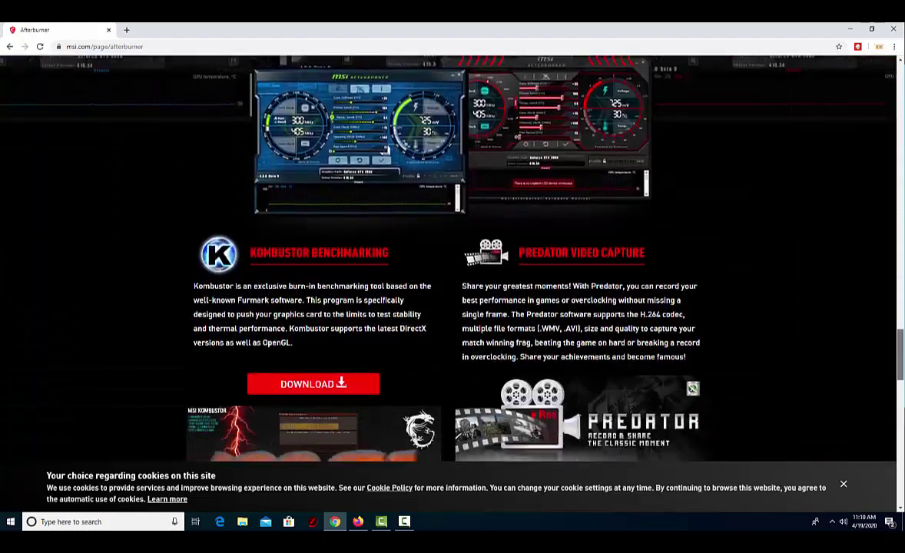
{"action": "scroll", "coordinate": [448, 257], "scroll_direction": "down", "scroll_amount": 6}
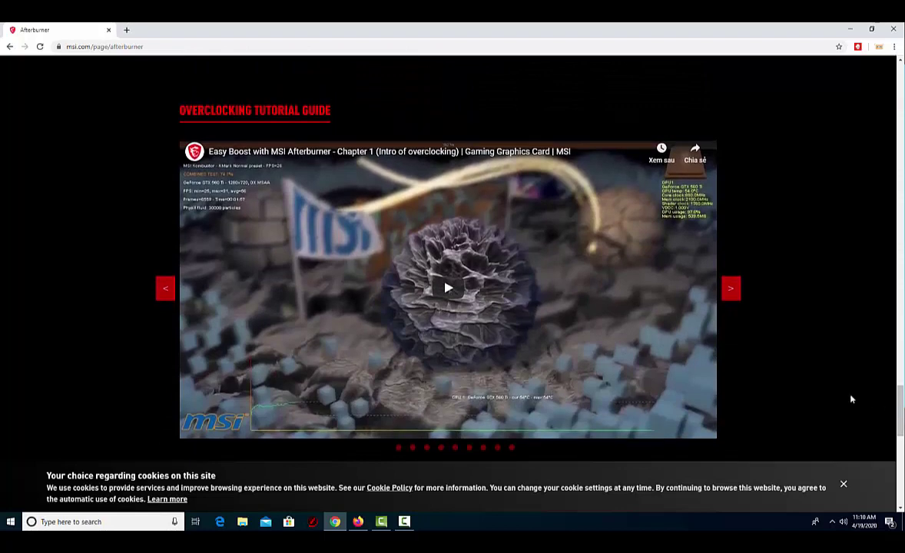
{"action": "scroll", "coordinate": [771, 414], "scroll_direction": "down", "scroll_amount": 4}
{"action": "scroll", "coordinate": [622, 417], "scroll_direction": "down", "scroll_amount": 2}
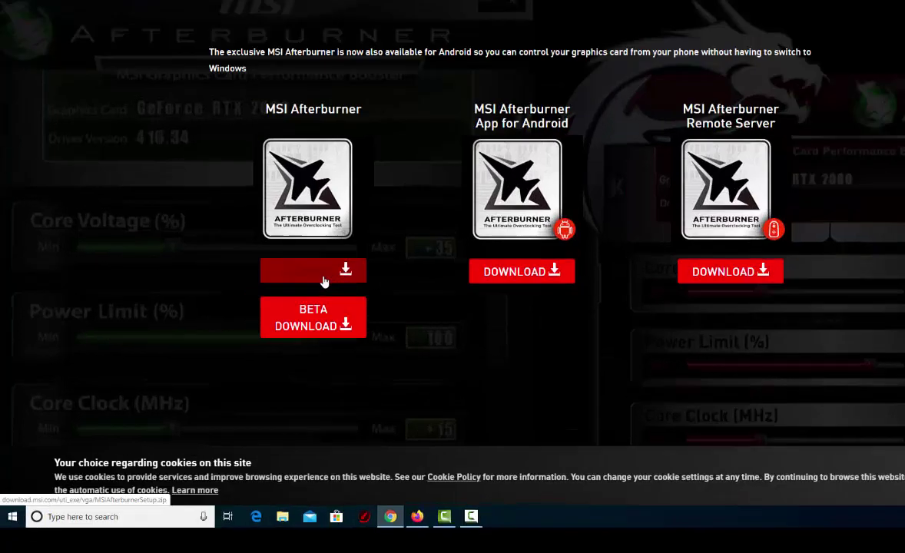
- Download the 48.1 MB MSI Afterburner setup zip and open its options menu
{"action": "left_click", "coordinate": [278, 320]}
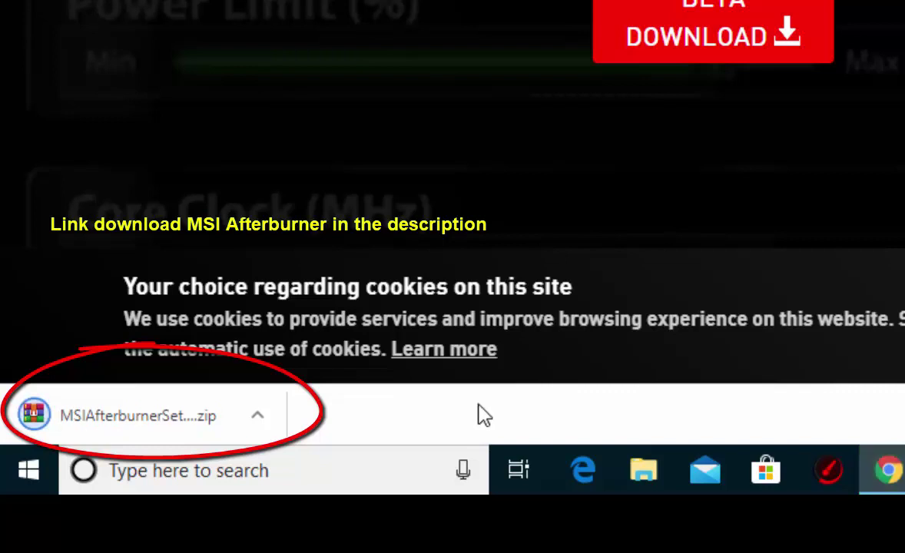
{"action": "left_click", "coordinate": [253, 419]}
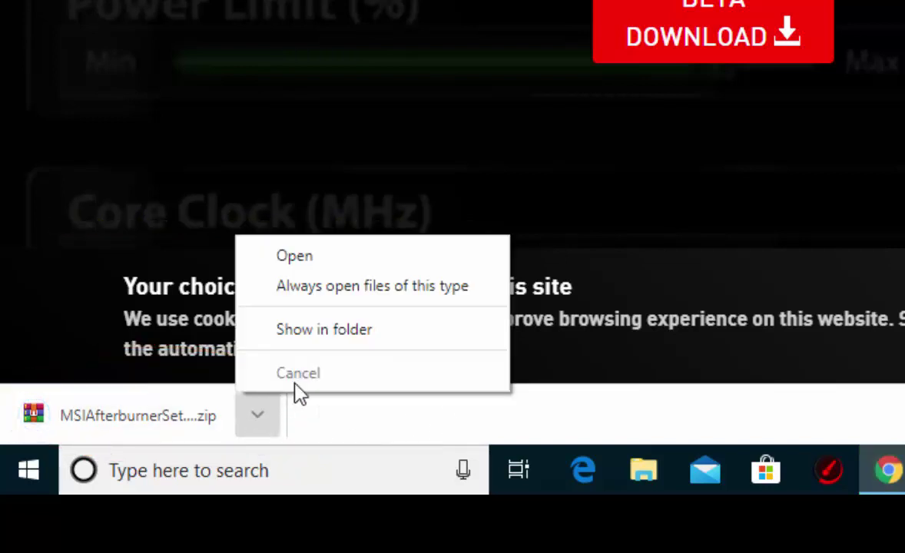
- Show the zip in its folder and preview the 4.6.2 folder inside, then close the archive
{"action": "left_click", "coordinate": [336, 343]}
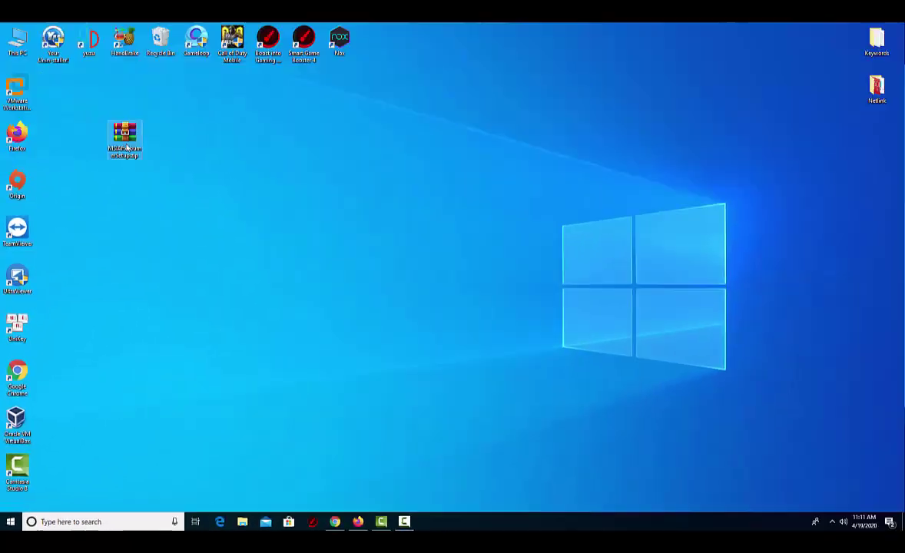
{"action": "double_click", "coordinate": [125, 136]}
{"action": "double_click", "coordinate": [295, 264]}
{"action": "left_click", "coordinate": [519, 312]}
{"action": "left_click", "coordinate": [681, 178]}
- Extract the zip onto the desktop and launch MSIAfterburnerSetup462.exe from the 4.6.2 folder
{"action": "left_click", "coordinate": [144, 137]}
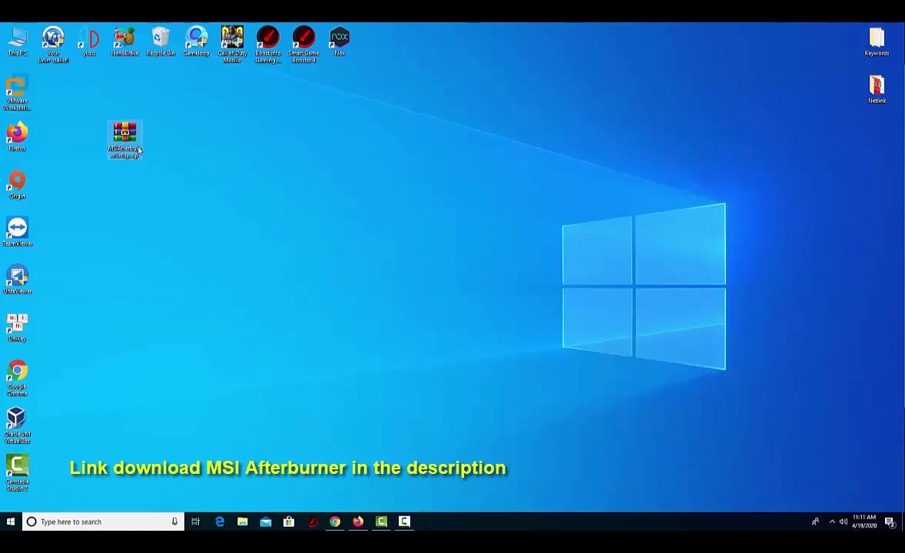
{"action": "right_click", "coordinate": [131, 149]}
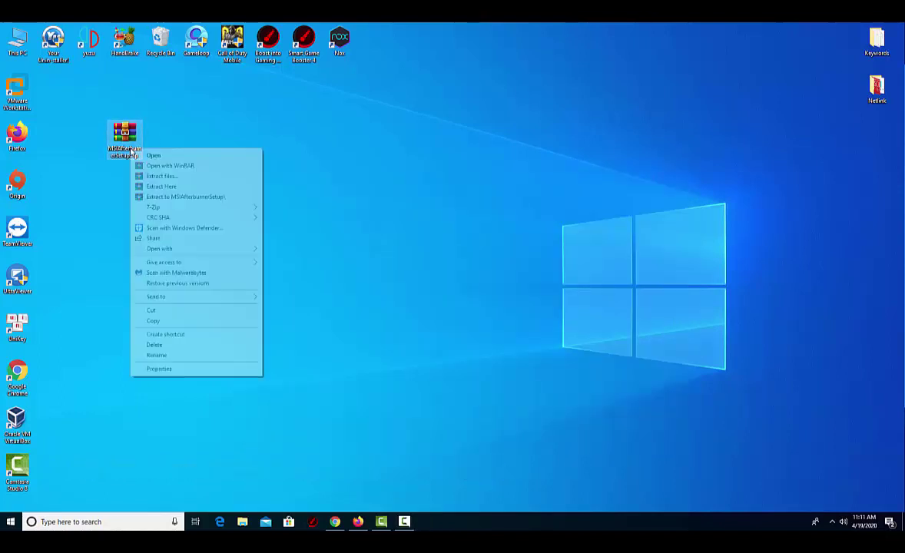
{"action": "left_click", "coordinate": [213, 187]}
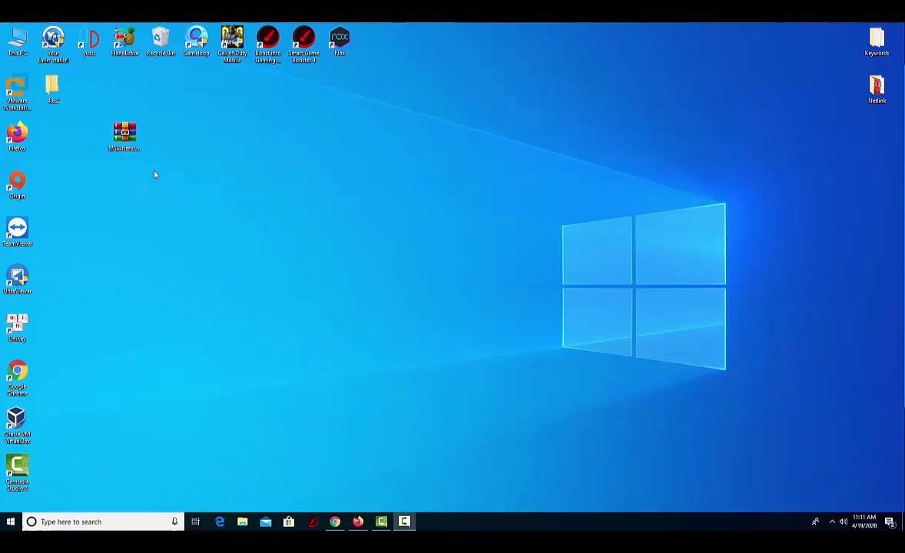
{"action": "left_click_drag", "start_coordinate": [52, 87], "coordinate": [163, 139]}
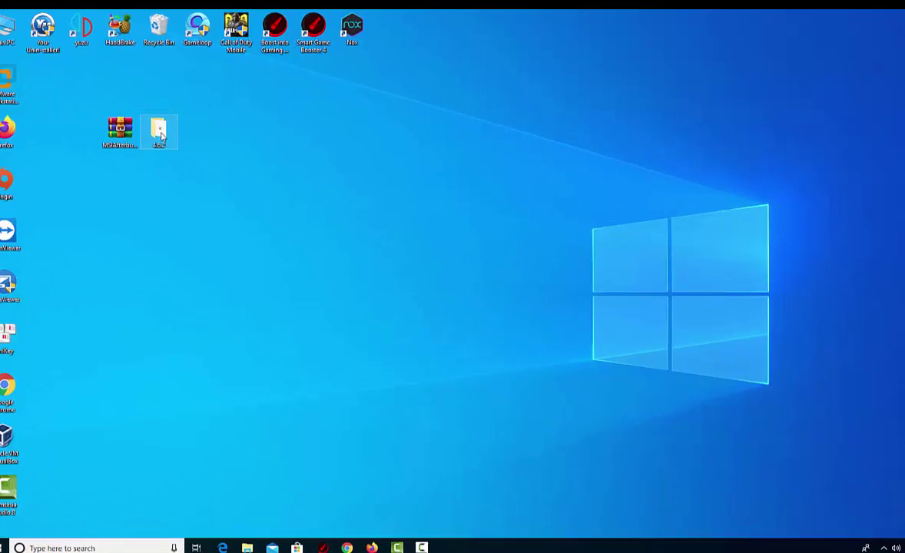
{"action": "double_click", "coordinate": [162, 137]}
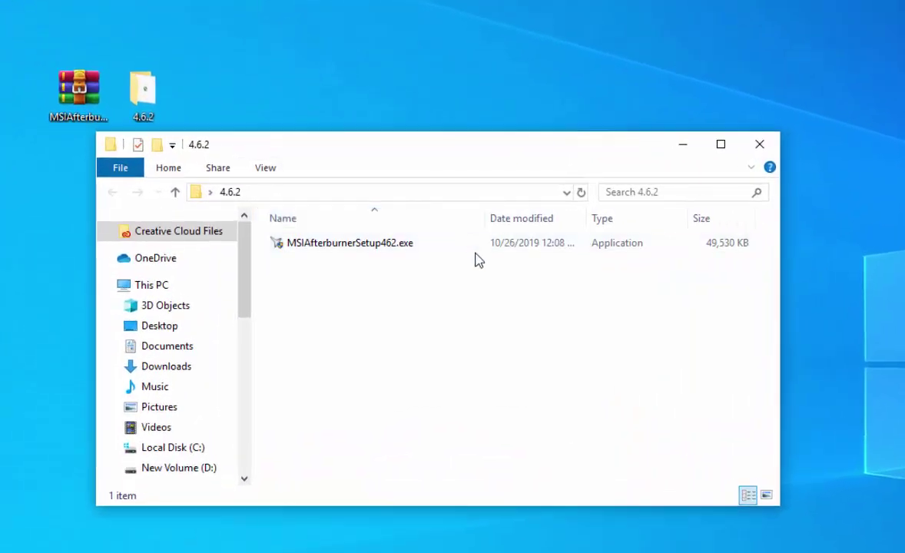
{"action": "left_click", "coordinate": [431, 254]}
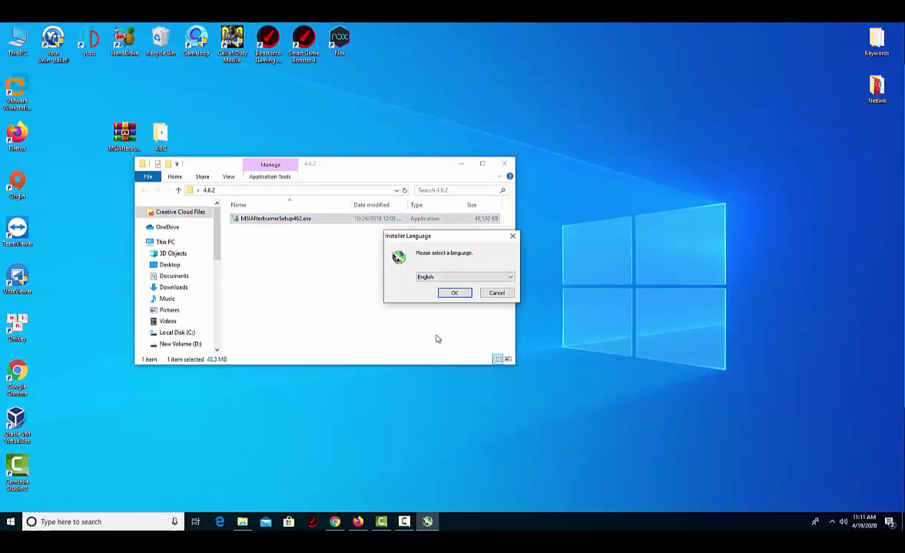
- Keep English as the Afterburner installer language and confirm it
{"action": "left_click", "coordinate": [504, 165]}
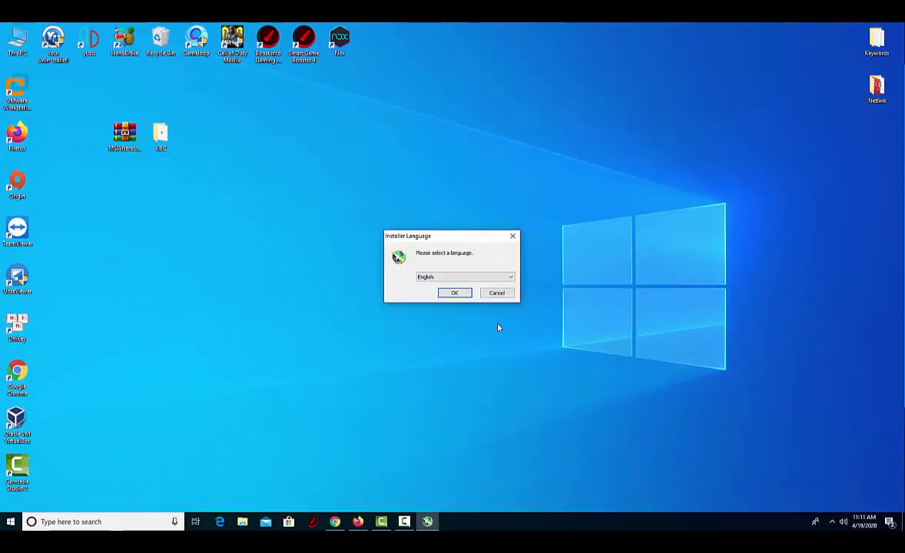
{"action": "left_click", "coordinate": [507, 278]}
{"action": "left_click", "coordinate": [492, 303]}
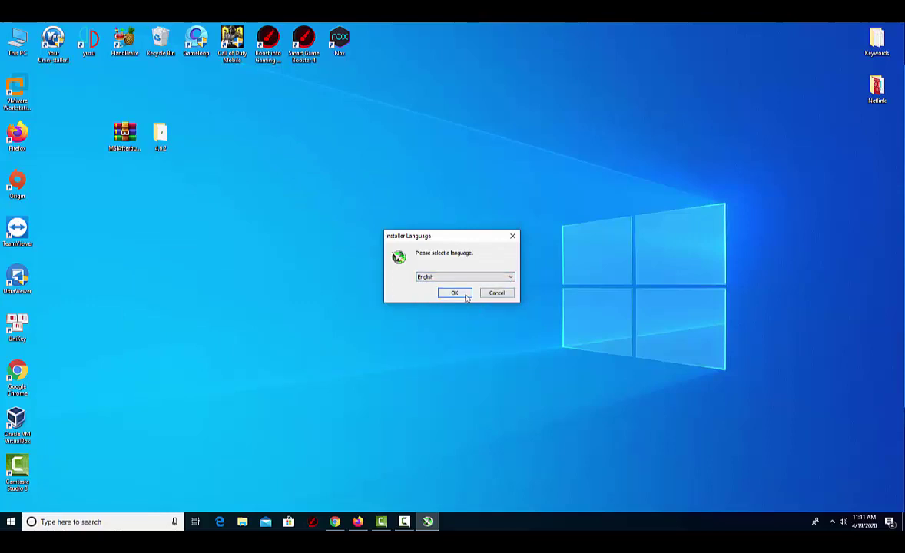
{"action": "left_click", "coordinate": [464, 295]}
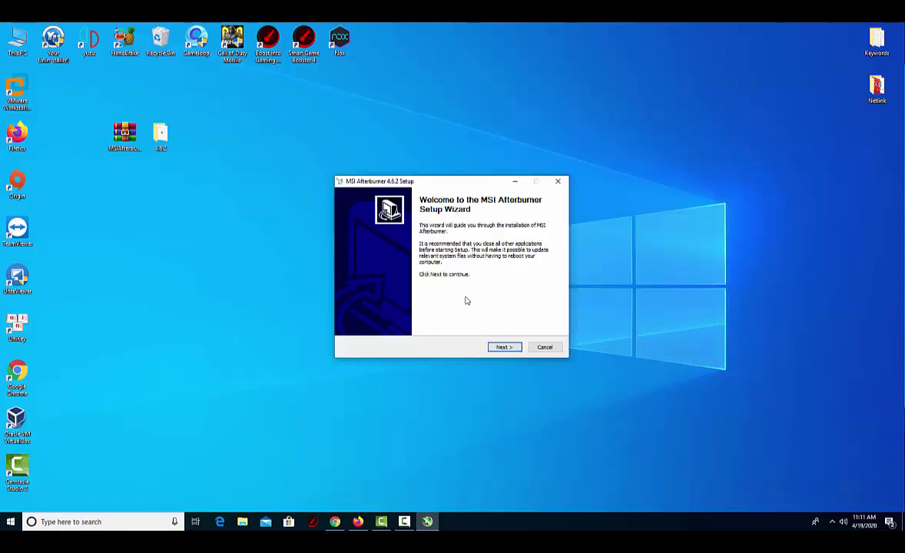
- Accept the licence, keep both components and the default folder, and start installing
{"action": "left_click", "coordinate": [517, 349]}
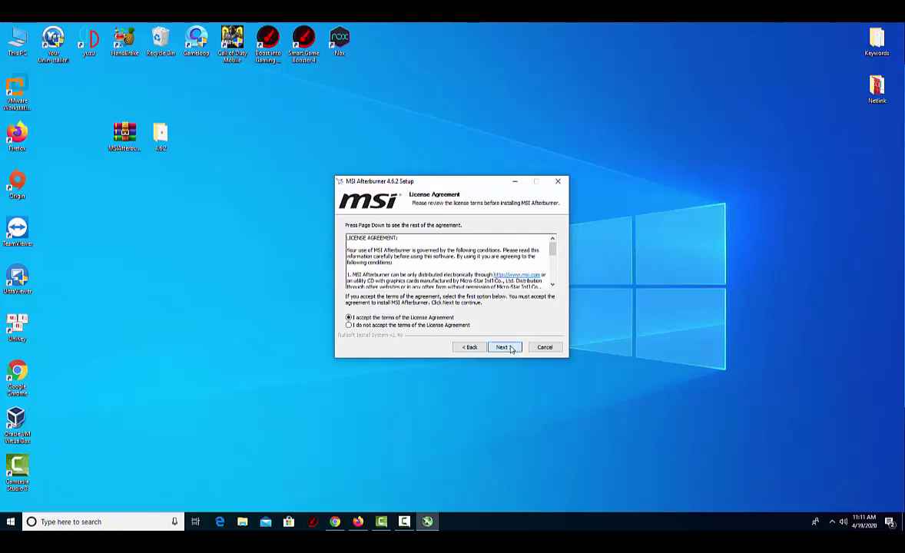
{"action": "left_click", "coordinate": [511, 350]}
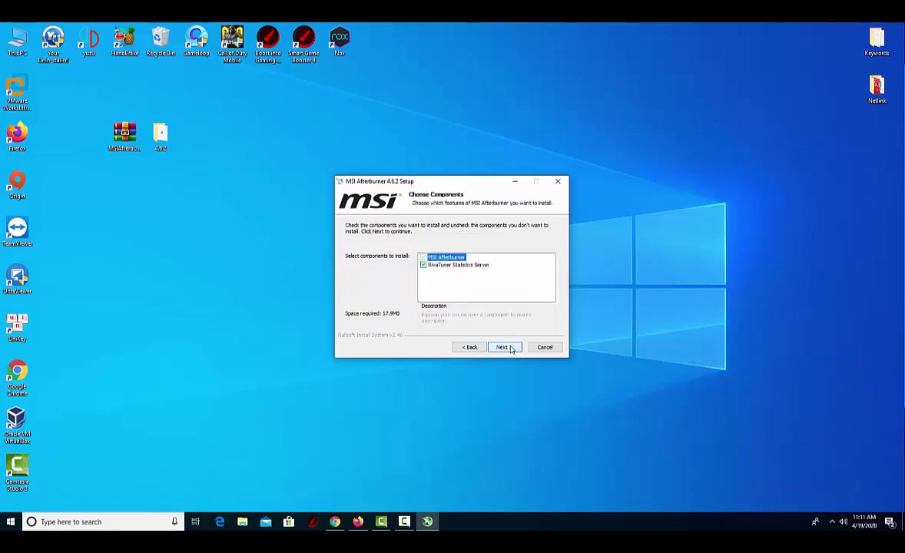
{"action": "left_click", "coordinate": [511, 349]}
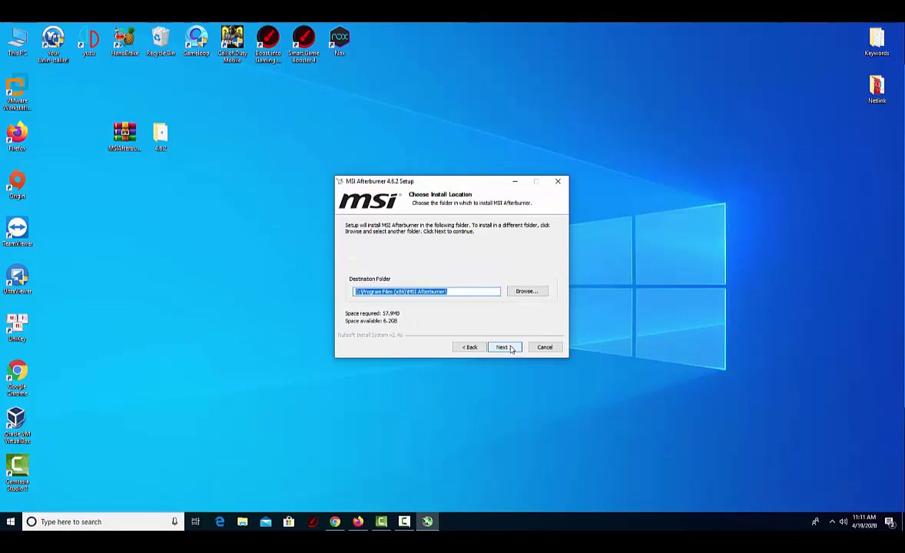
{"action": "left_click", "coordinate": [511, 349]}
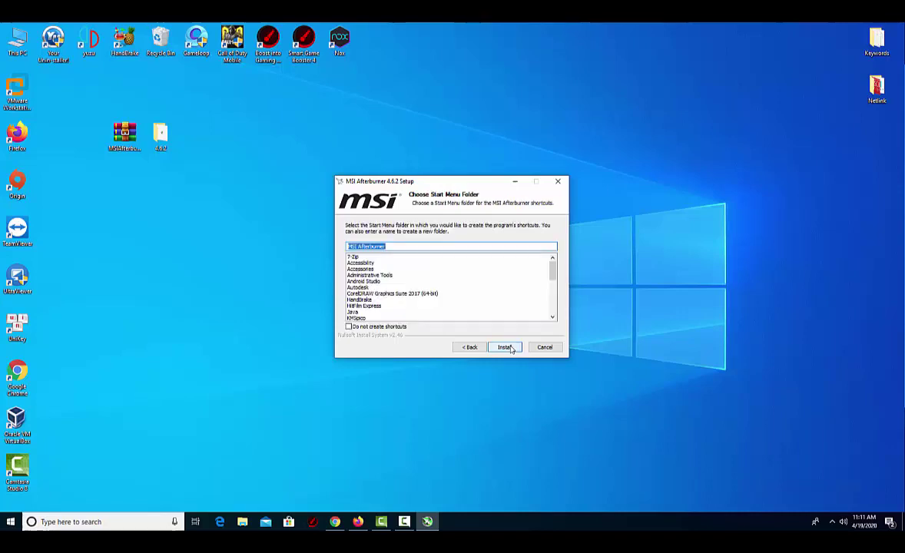
{"action": "left_click", "coordinate": [504, 347]}
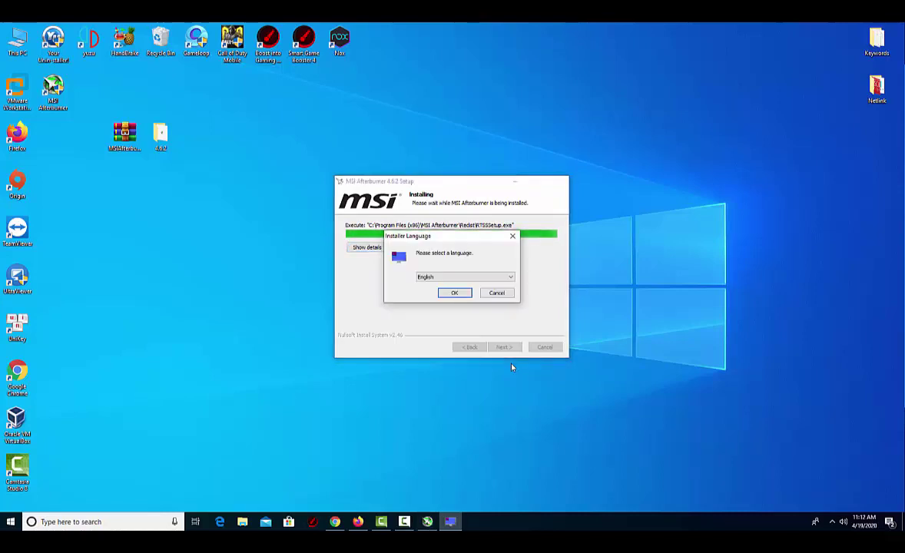
- Confirm English, accept RivaTuner's licence and default folder, and install RivaTuner Statistics Server 7.2.3
{"action": "left_click", "coordinate": [465, 295]}
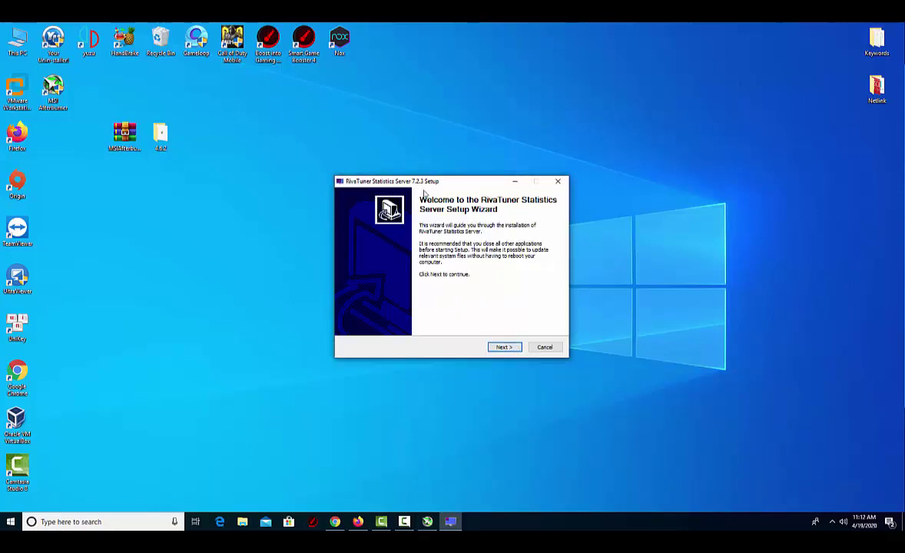
{"action": "left_click", "coordinate": [517, 349]}
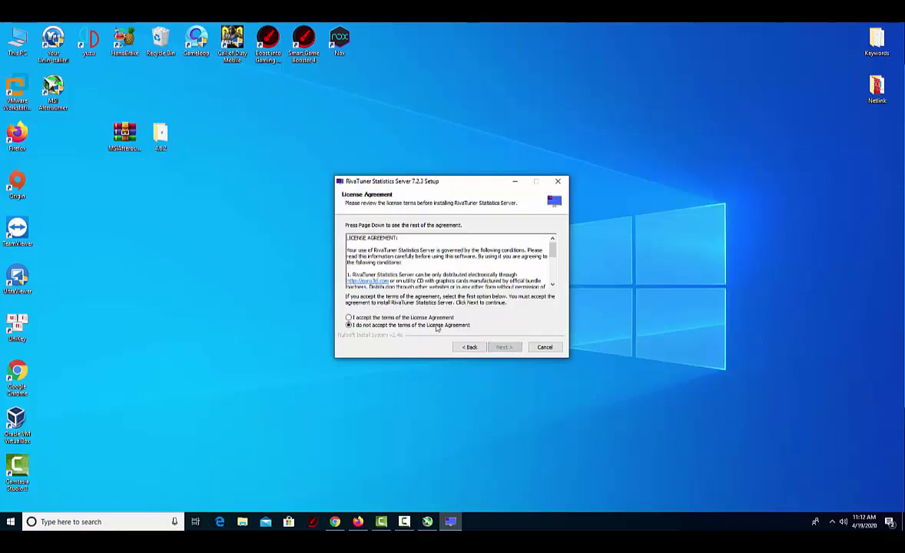
{"action": "left_click", "coordinate": [500, 350]}
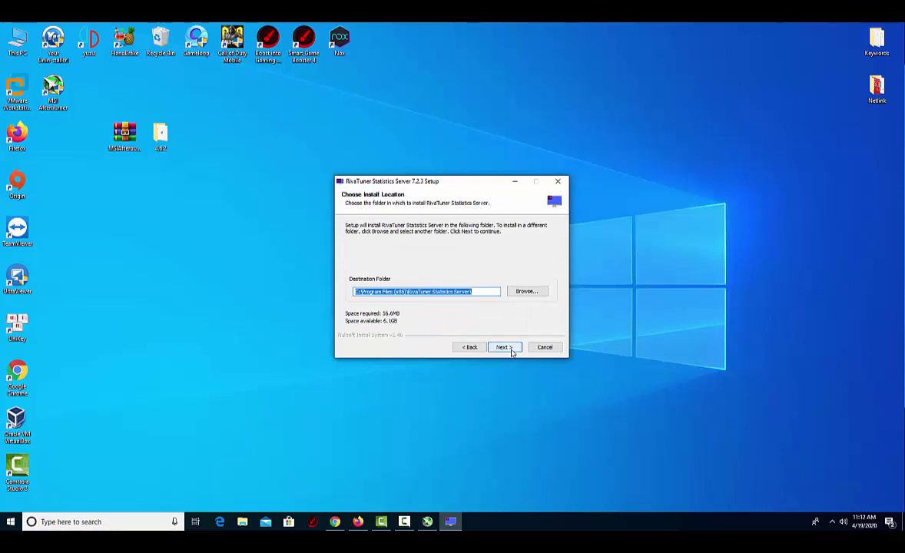
{"action": "left_click", "coordinate": [511, 350]}
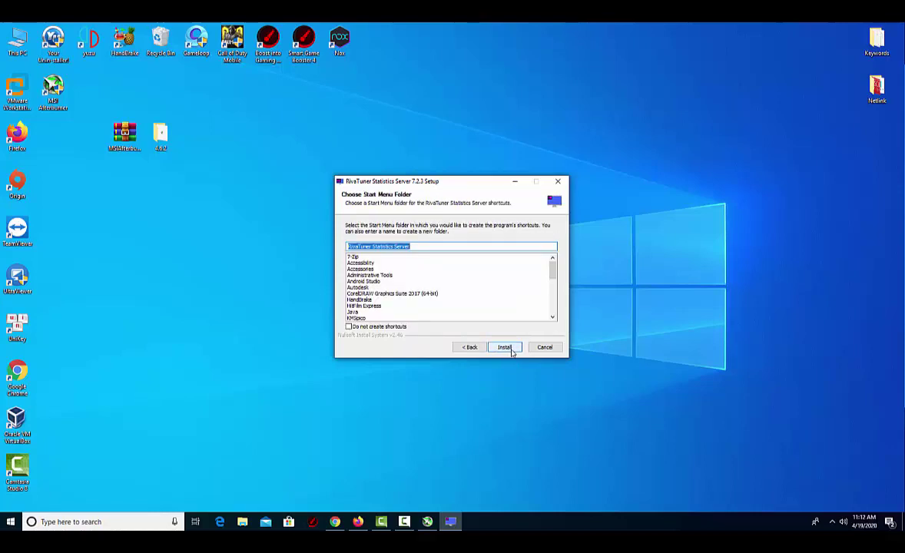
{"action": "left_click", "coordinate": [504, 348]}
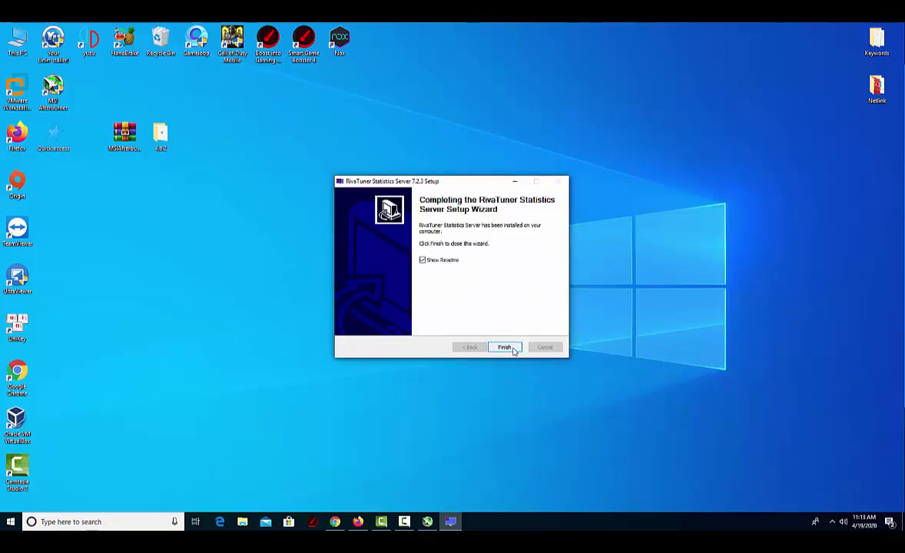
- Finish the RivaTuner and Afterburner wizards so MSI Afterburner 4.6.2 launches on the GTX 1070 Ti
{"action": "left_click", "coordinate": [430, 263]}
{"action": "left_click", "coordinate": [507, 346]}
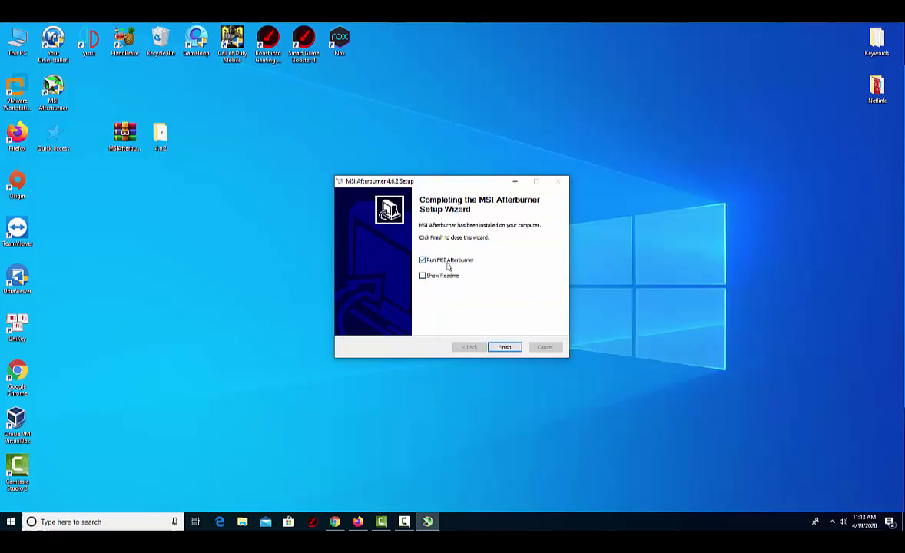
{"action": "left_click", "coordinate": [510, 348]}
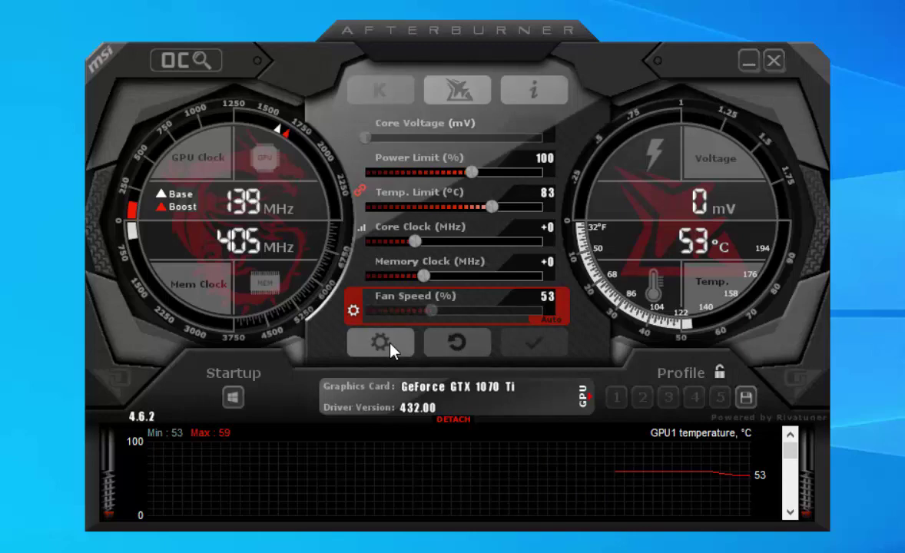
- Select the Default MSI Afterburner v2 skin in User Interface settings, apply it and confirm with OK
{"action": "left_click", "coordinate": [389, 346]}
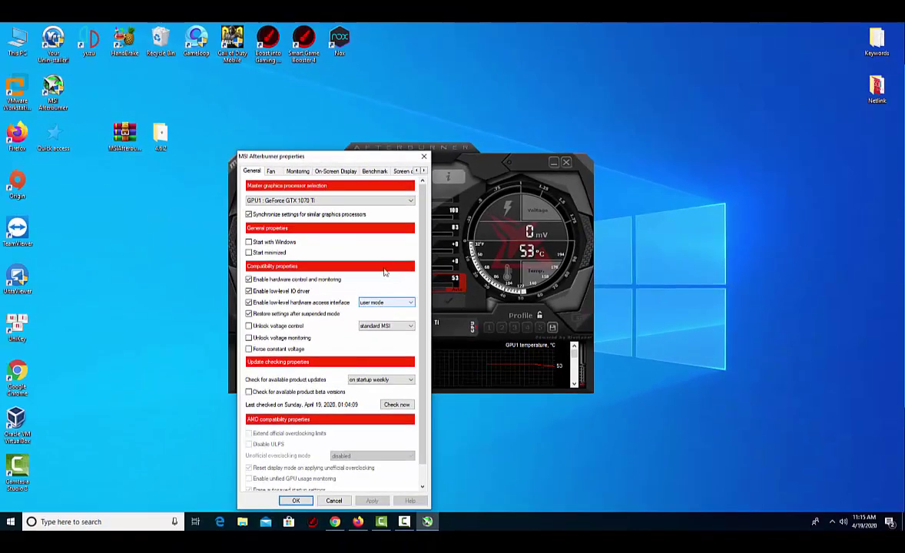
{"action": "left_click", "coordinate": [423, 171]}
{"action": "left_click", "coordinate": [423, 170]}
{"action": "left_click", "coordinate": [423, 170]}
{"action": "left_click", "coordinate": [423, 171]}
{"action": "left_click", "coordinate": [391, 171]}
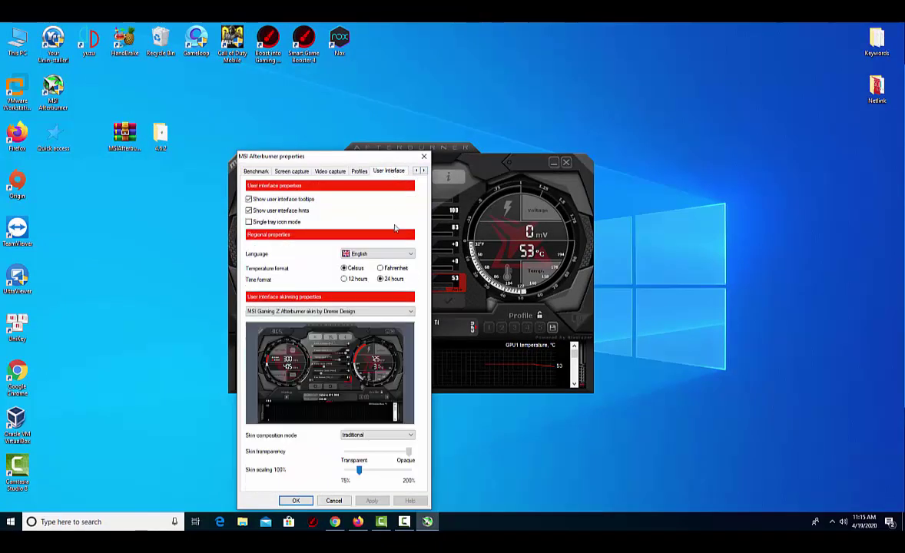
{"action": "left_click", "coordinate": [377, 313]}
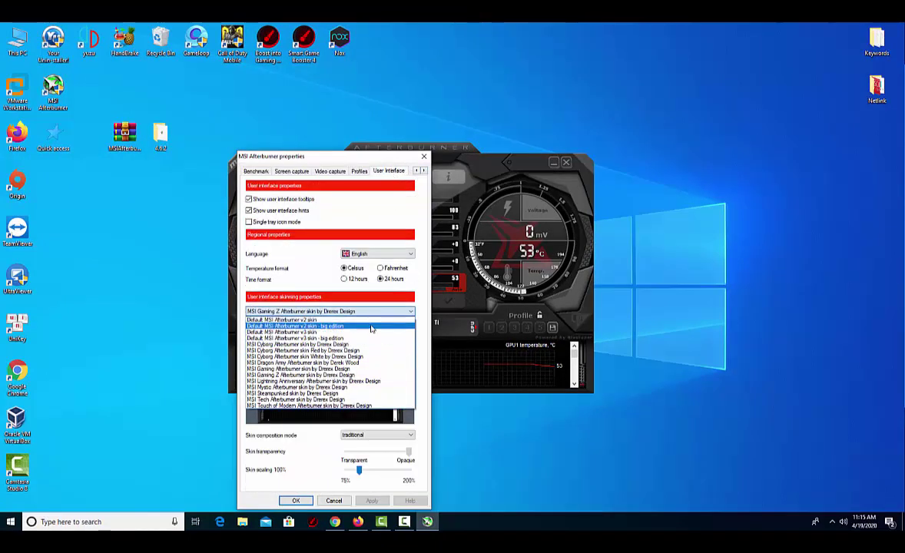
{"action": "left_click", "coordinate": [377, 321]}
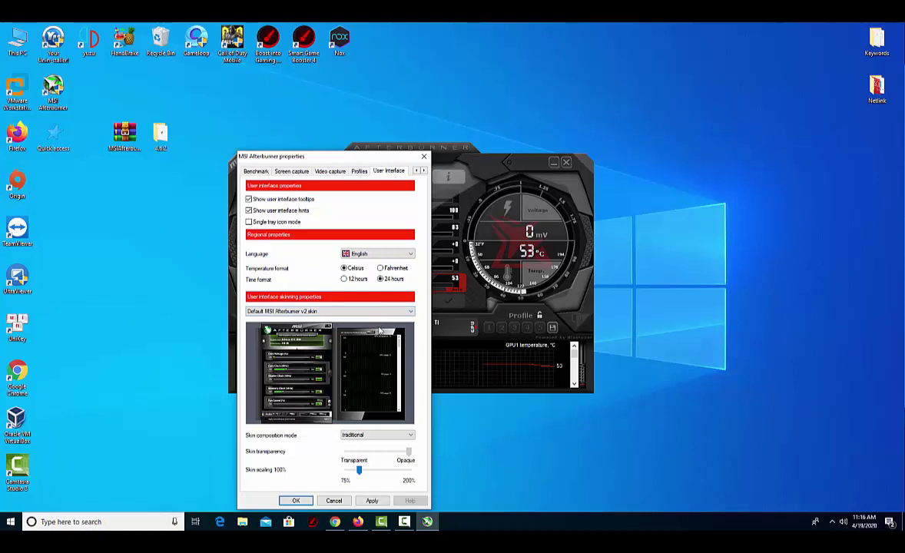
{"action": "left_click", "coordinate": [367, 500]}
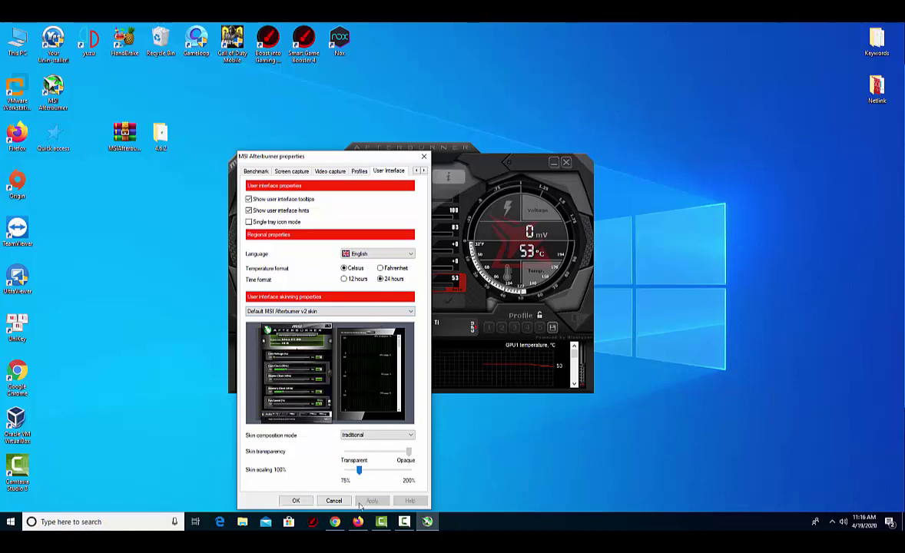
{"action": "left_click", "coordinate": [304, 503]}
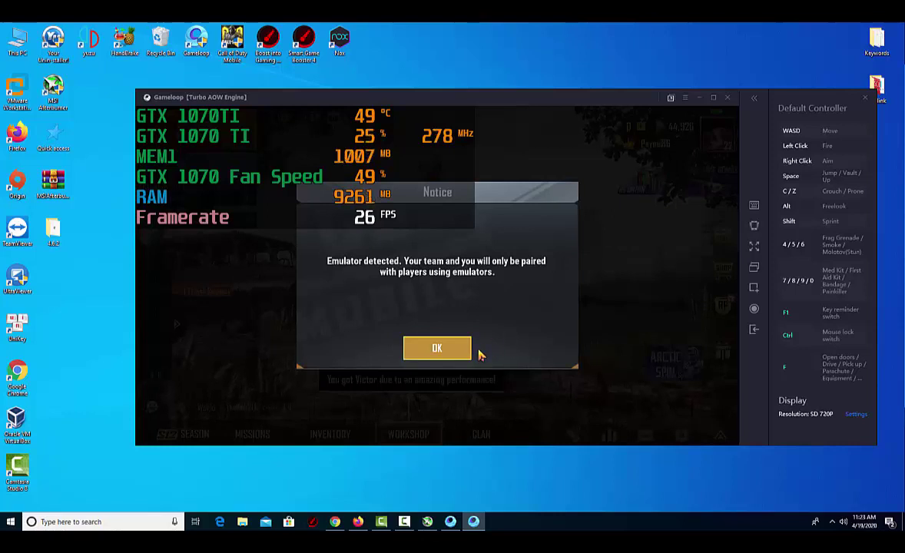
- Switch back to the PUBG Mobile game in Gameloop and dismiss the Emulator detected notice
{"action": "key", "text": "alt+Tab"}
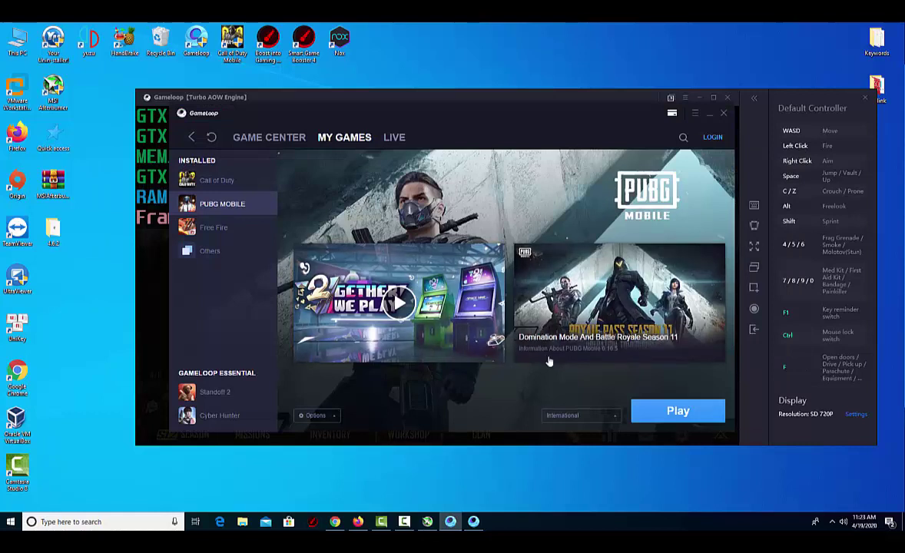
{"action": "key", "text": "alt+Tab"}
{"action": "left_click", "coordinate": [444, 353]}
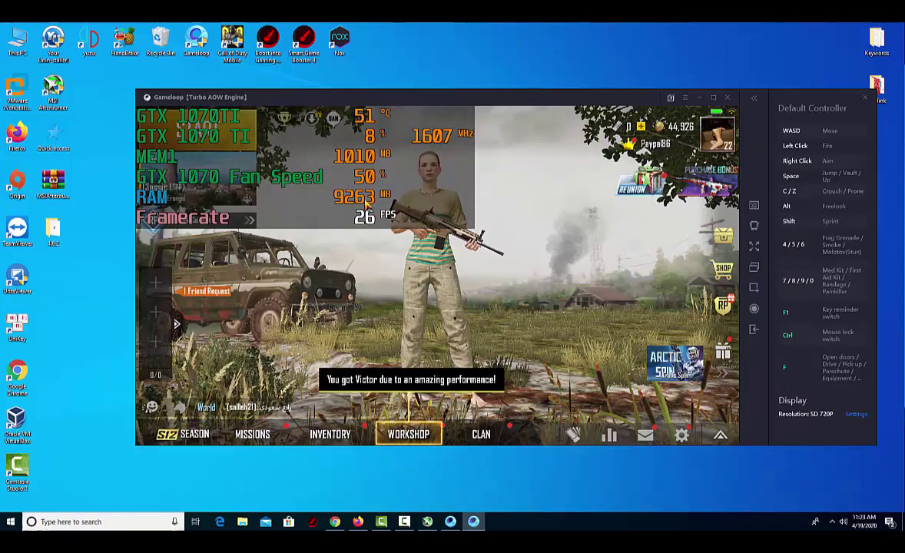